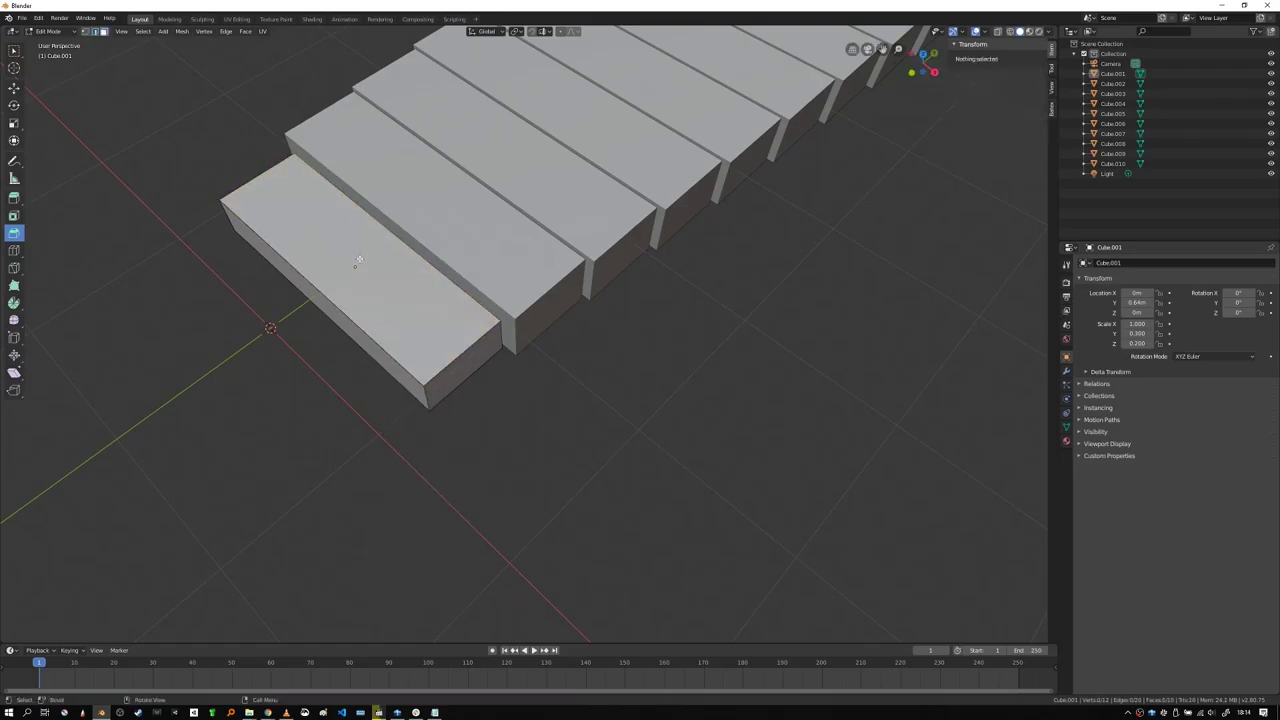
- Position the thin cylinder pegs beneath the xylophone bars, lowering the first one along the Z axis
{"action": "key", "text": "g"}
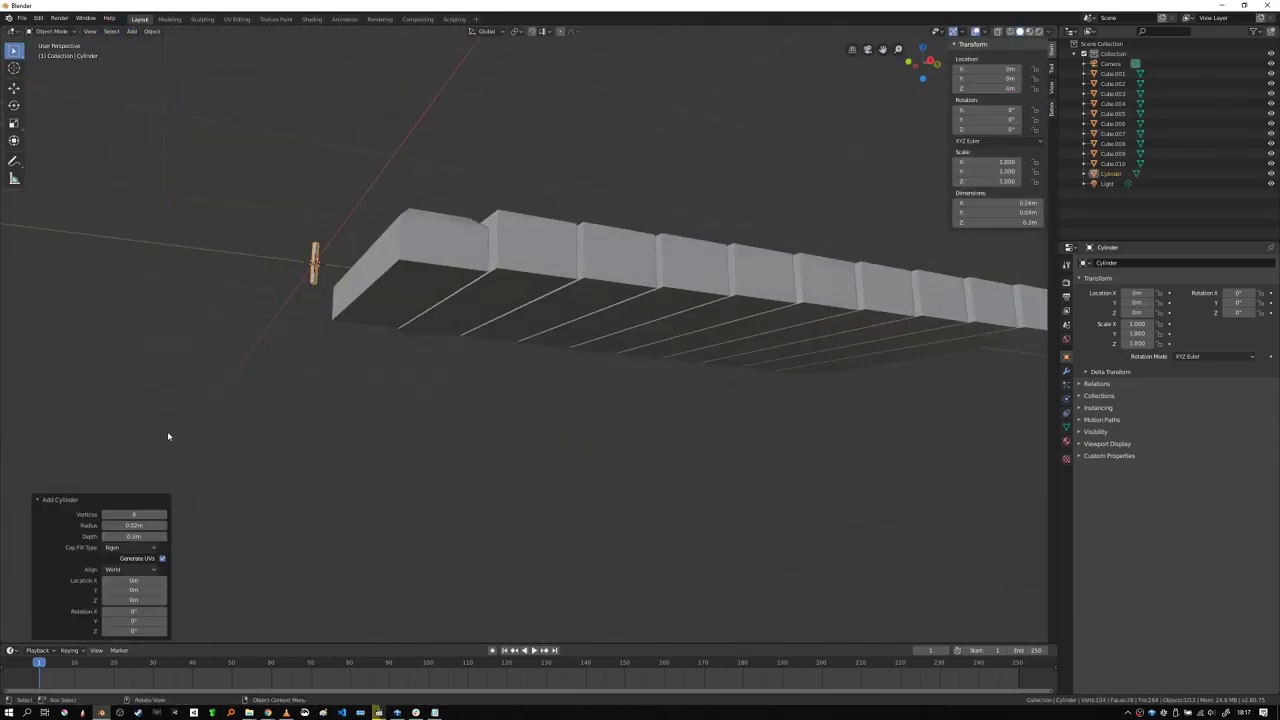
{"action": "key", "text": "g"}
{"action": "key", "text": "z"}
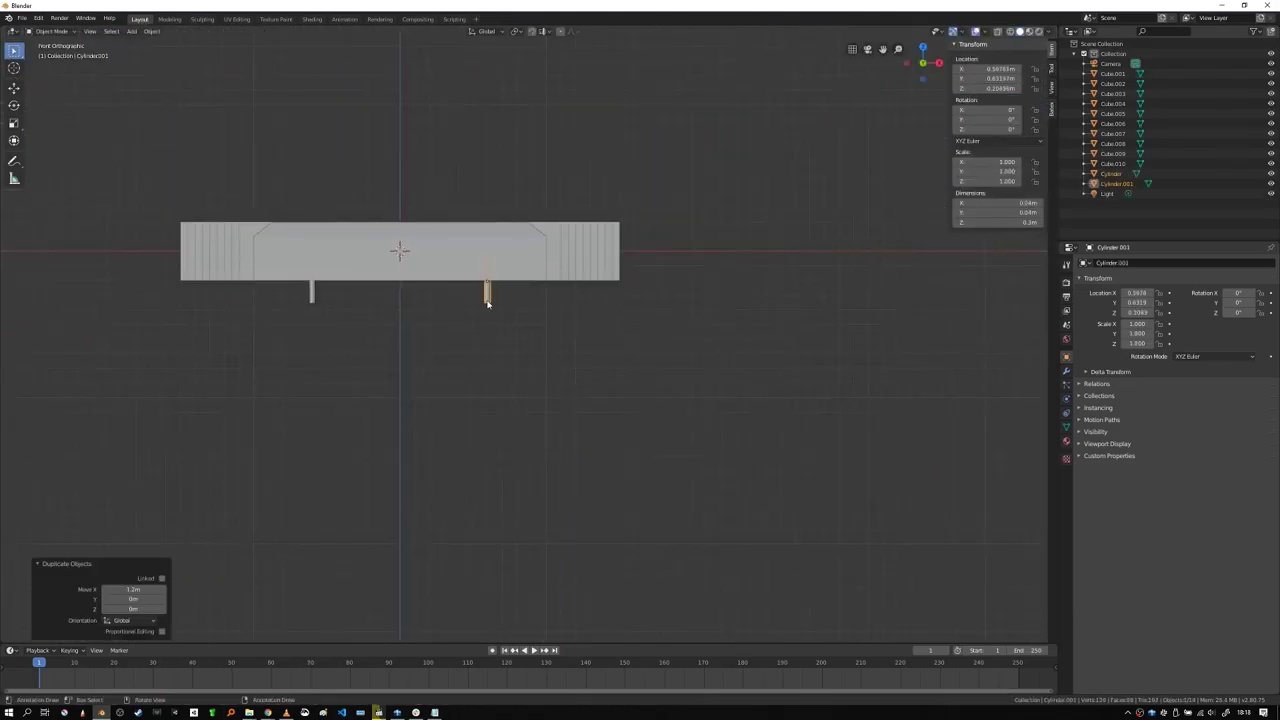
{"action": "middle_click_drag", "start_coordinate": [190, 250], "coordinate": [452, 297]}
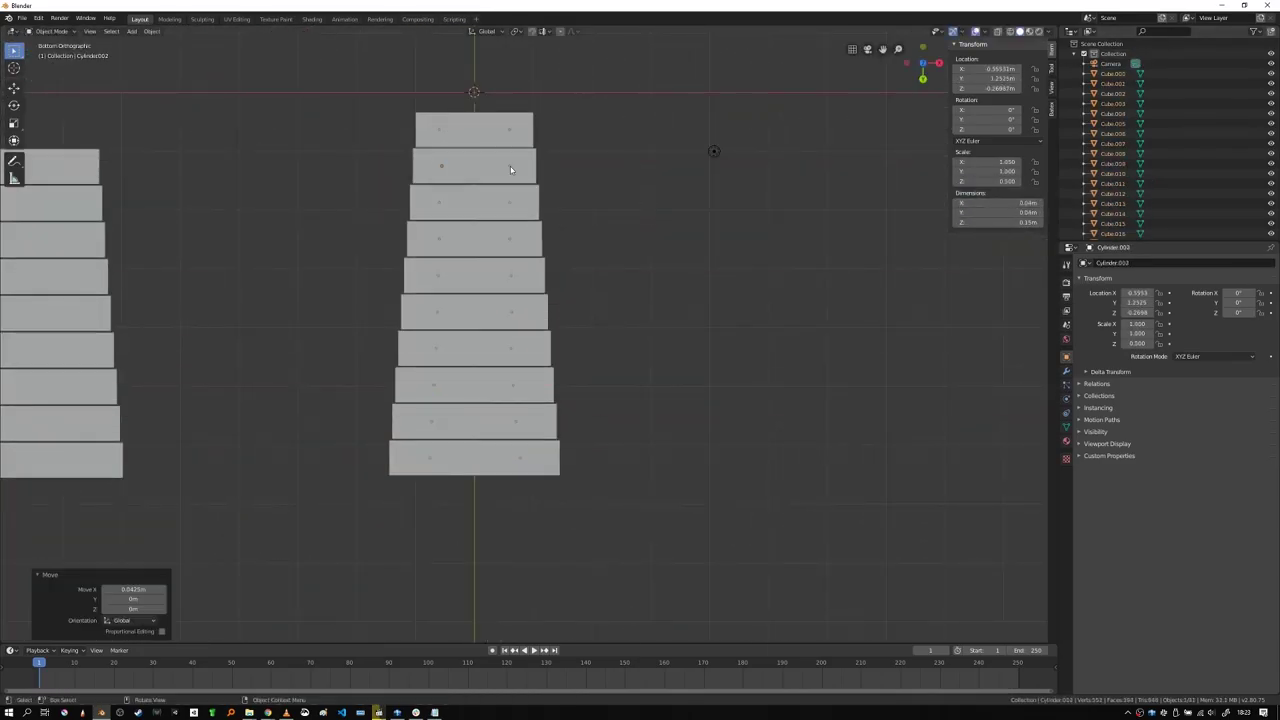
{"action": "key", "text": "g"}
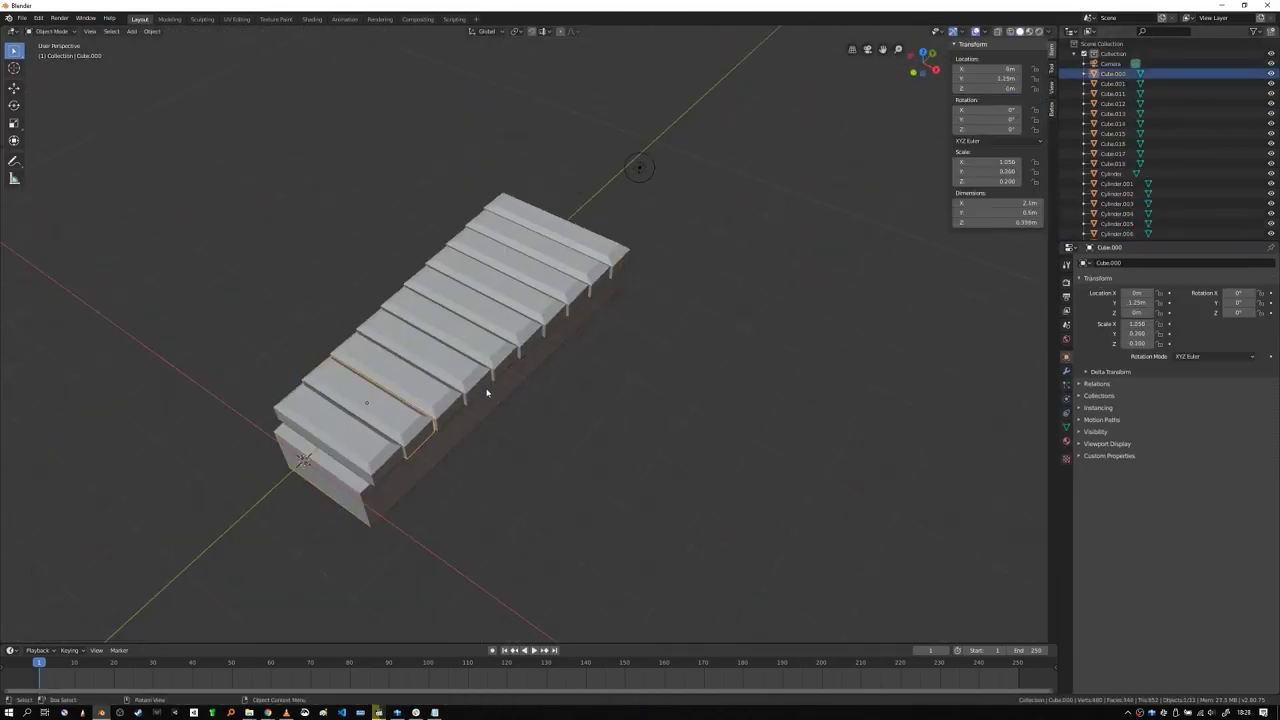
- Activate the Inset Faces tool for the selected top face of the xylophone's box-shaped base
{"action": "right_click", "coordinate": [345, 313]}
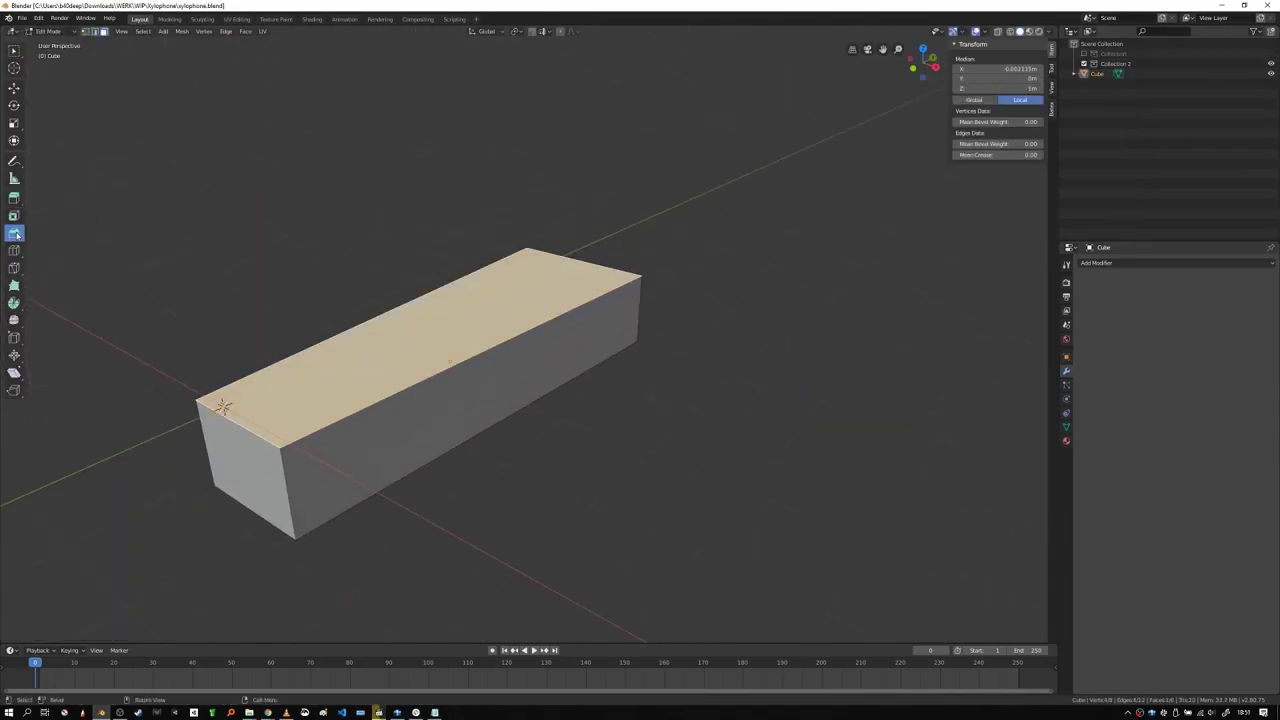
{"action": "left_click", "coordinate": [14, 216]}
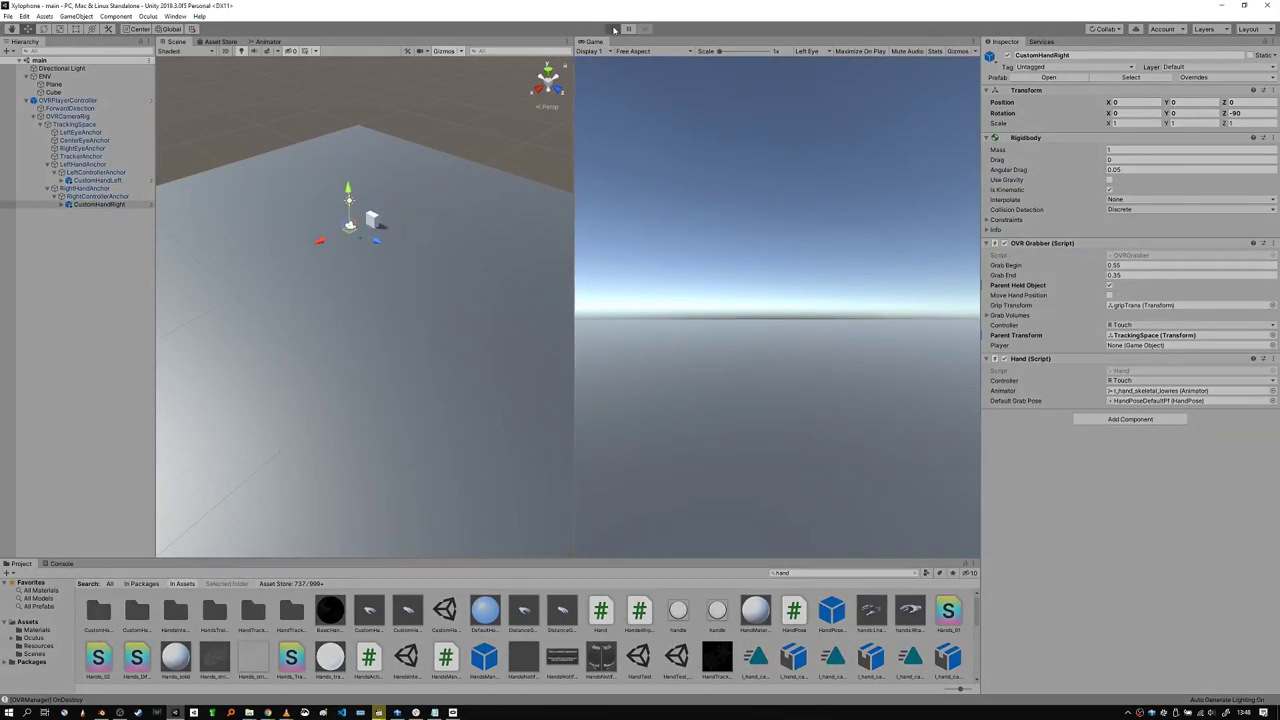
- Switch to Unity and play-test the main scene to check the tracked VR hands
{"action": "left_click", "coordinate": [614, 29]}
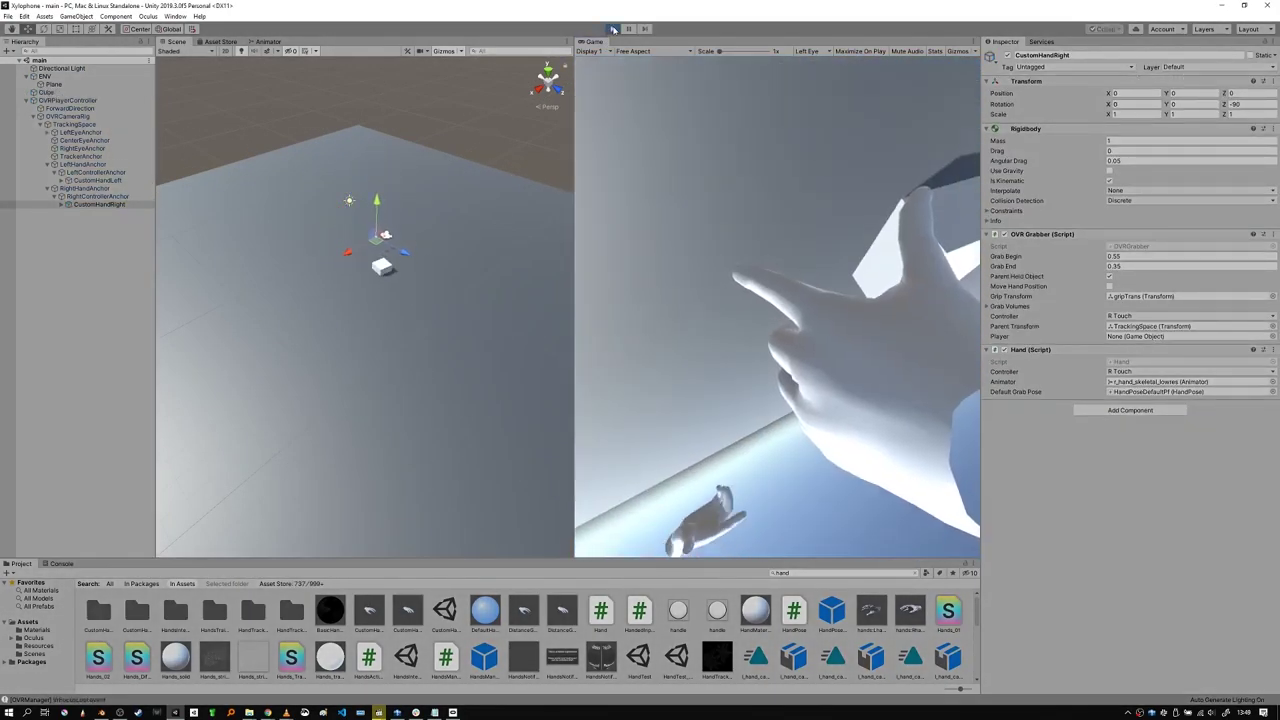
{"action": "left_click", "coordinate": [614, 29]}
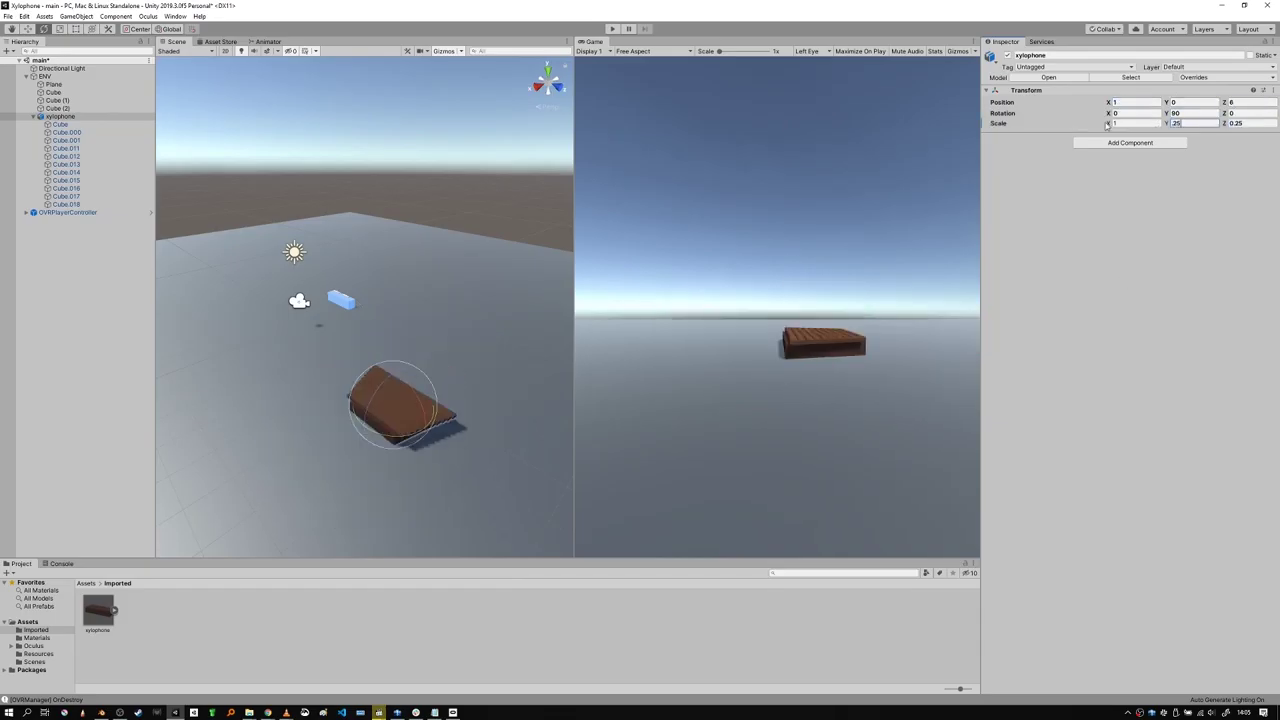
{"action": "left_click", "coordinate": [614, 29]}
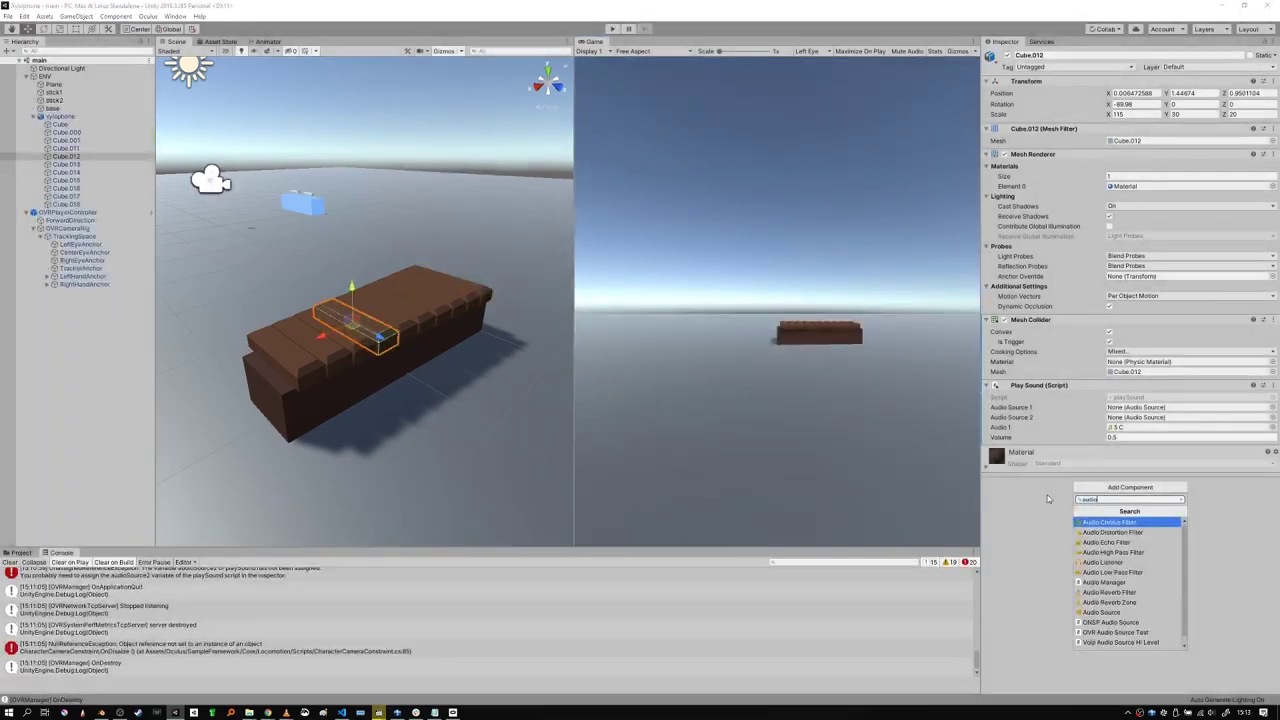
- Add an AudioSource1 object with an Audio Source component to the main scene and play-test it
{"action": "left_click", "coordinate": [1128, 530]}
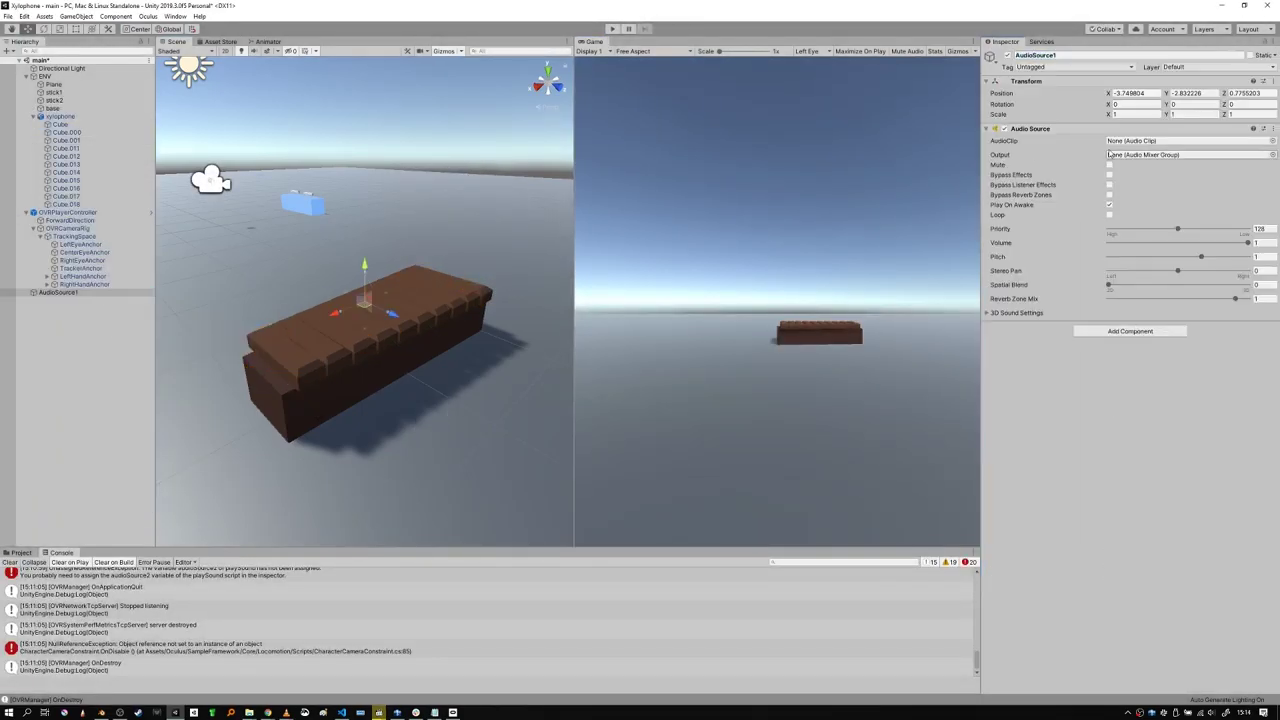
{"action": "left_click", "coordinate": [613, 29]}
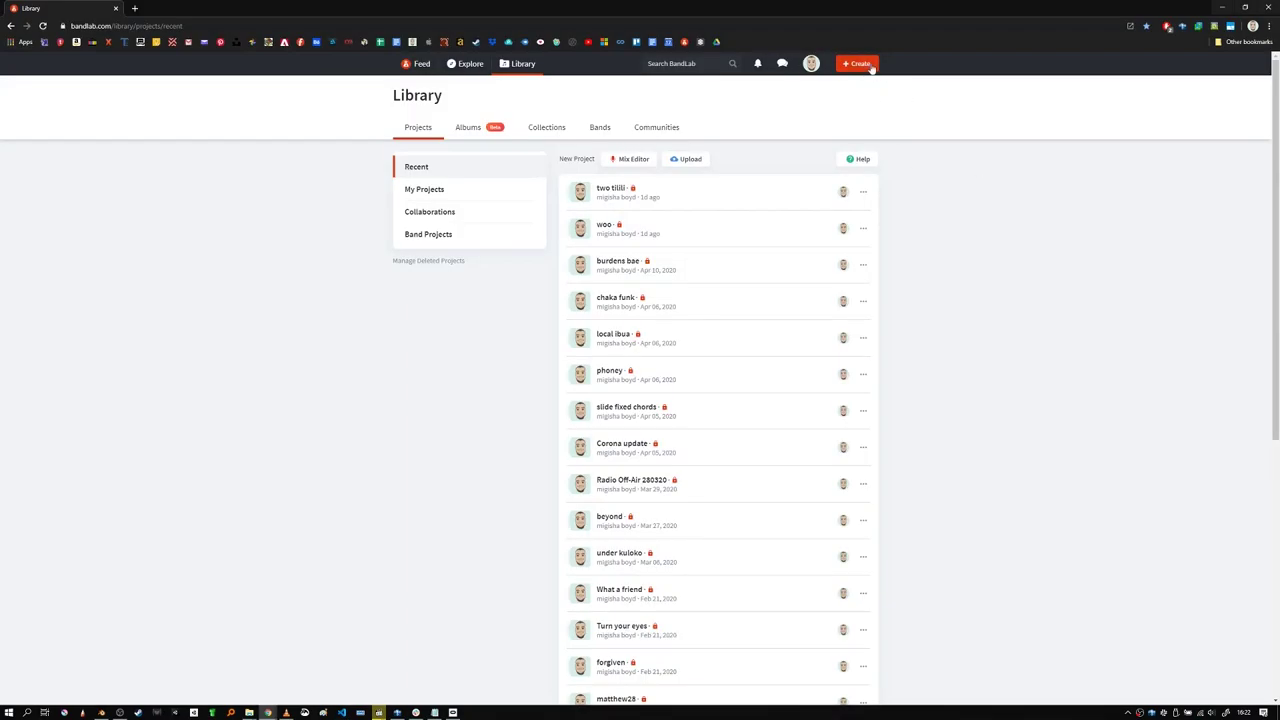
- Switch to BandLab and create a new project with an instrument track using the Percussion Xylophone sound
{"action": "left_click", "coordinate": [862, 64]}
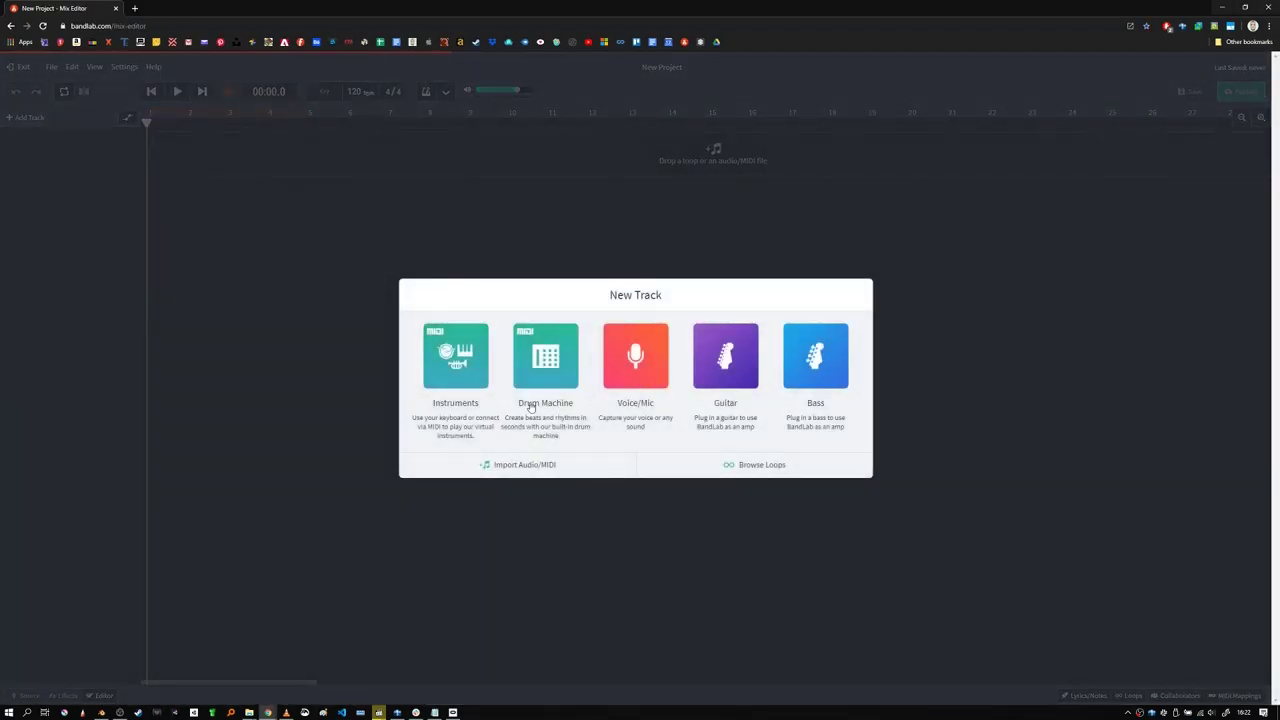
{"action": "left_click", "coordinate": [453, 370]}
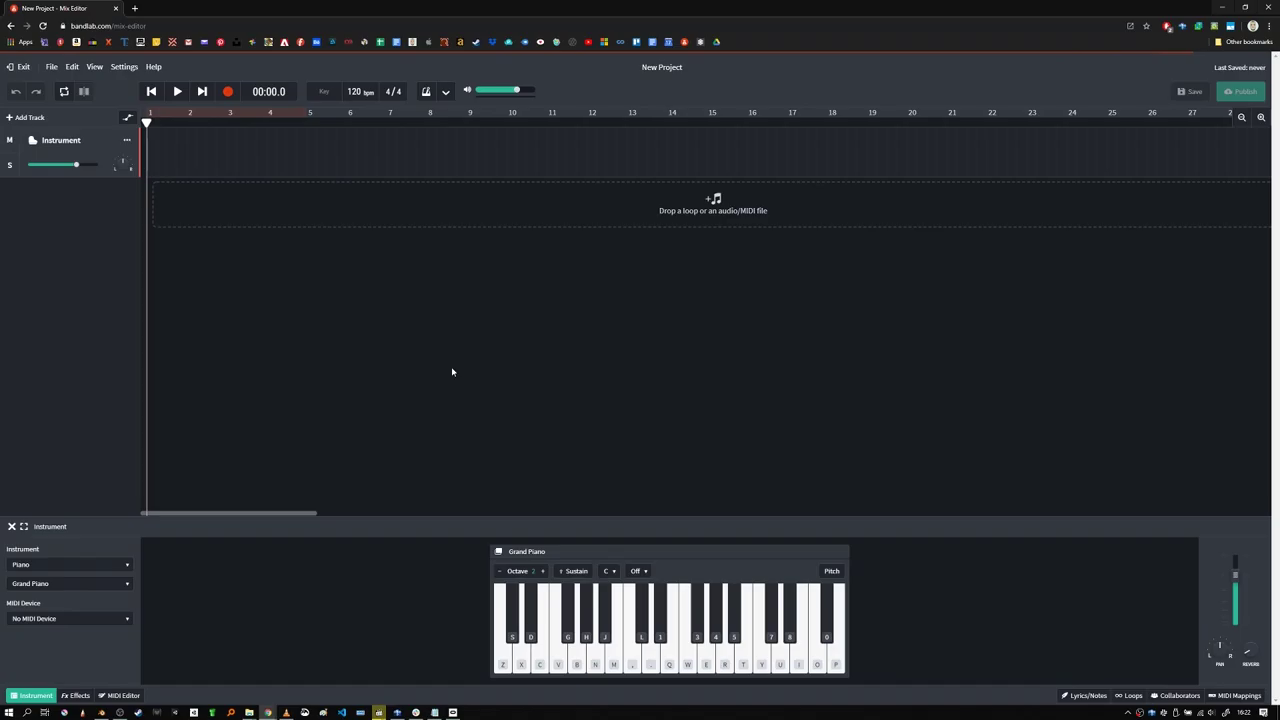
{"action": "left_click", "coordinate": [86, 566]}
{"action": "left_click", "coordinate": [89, 552]}
{"action": "left_click", "coordinate": [96, 584]}
{"action": "left_click", "coordinate": [60, 648]}
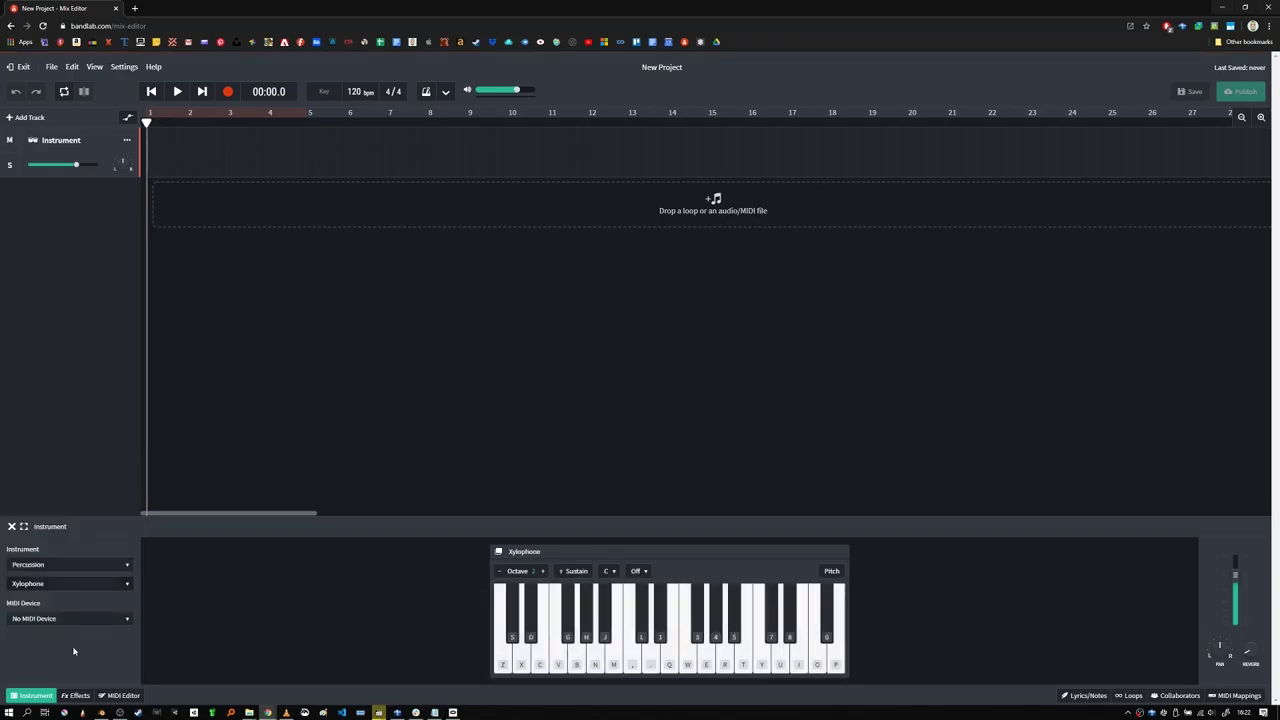
- Write a rising run of semitone notes from bar 1 to bar 4 in an enlarged MIDI editor, extending the region past bar 4
{"action": "left_click", "coordinate": [123, 695]}
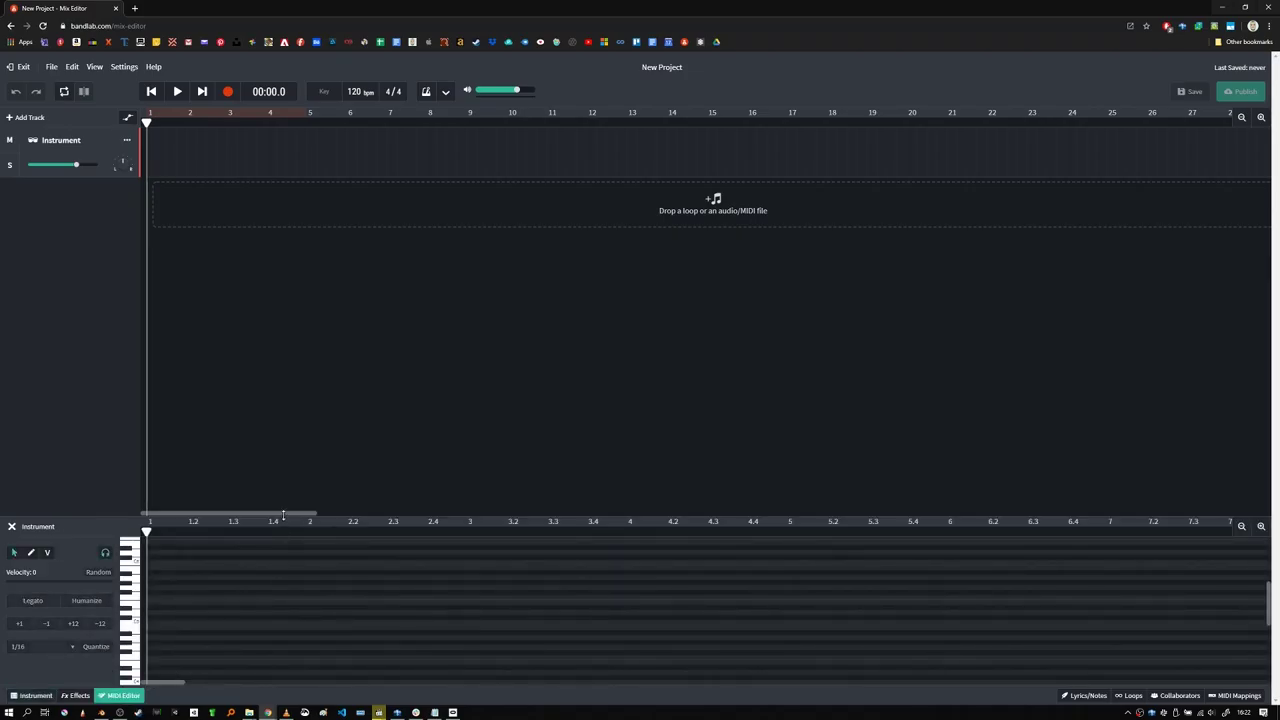
{"action": "left_click_drag", "start_coordinate": [283, 515], "coordinate": [283, 430]}
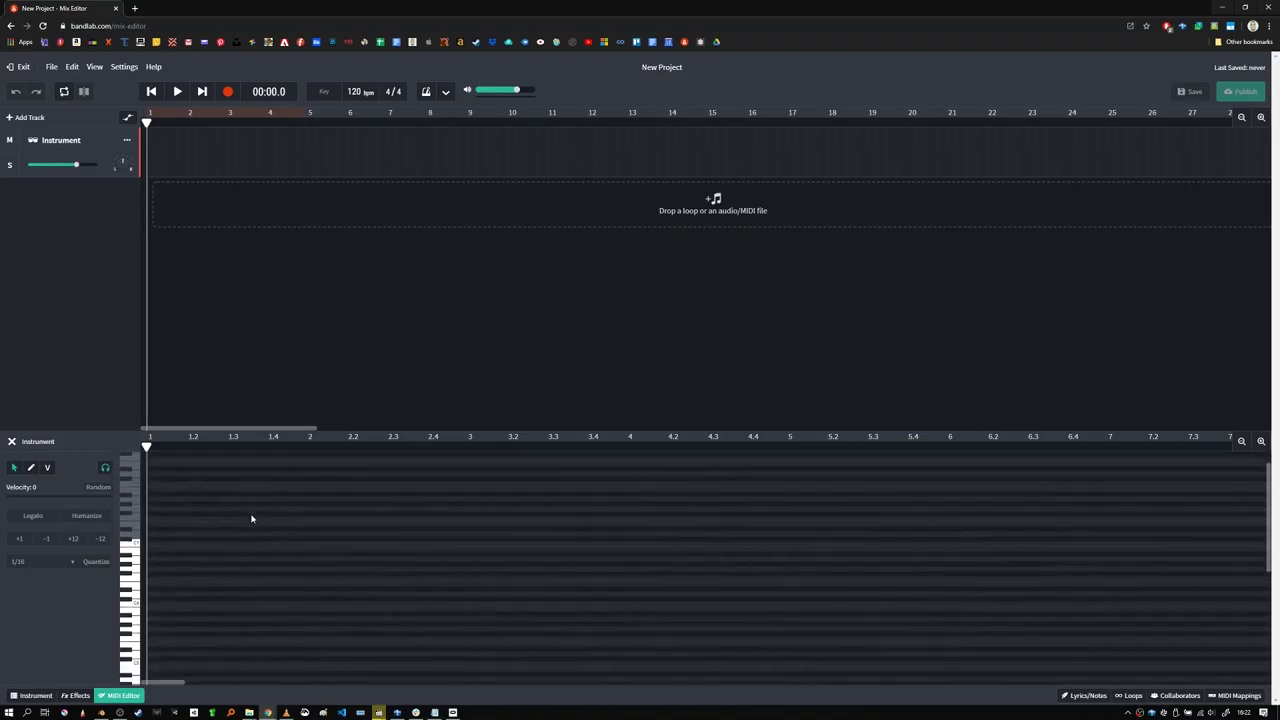
{"action": "scroll", "coordinate": [251, 518], "scroll_direction": "down", "scroll_amount": 3}
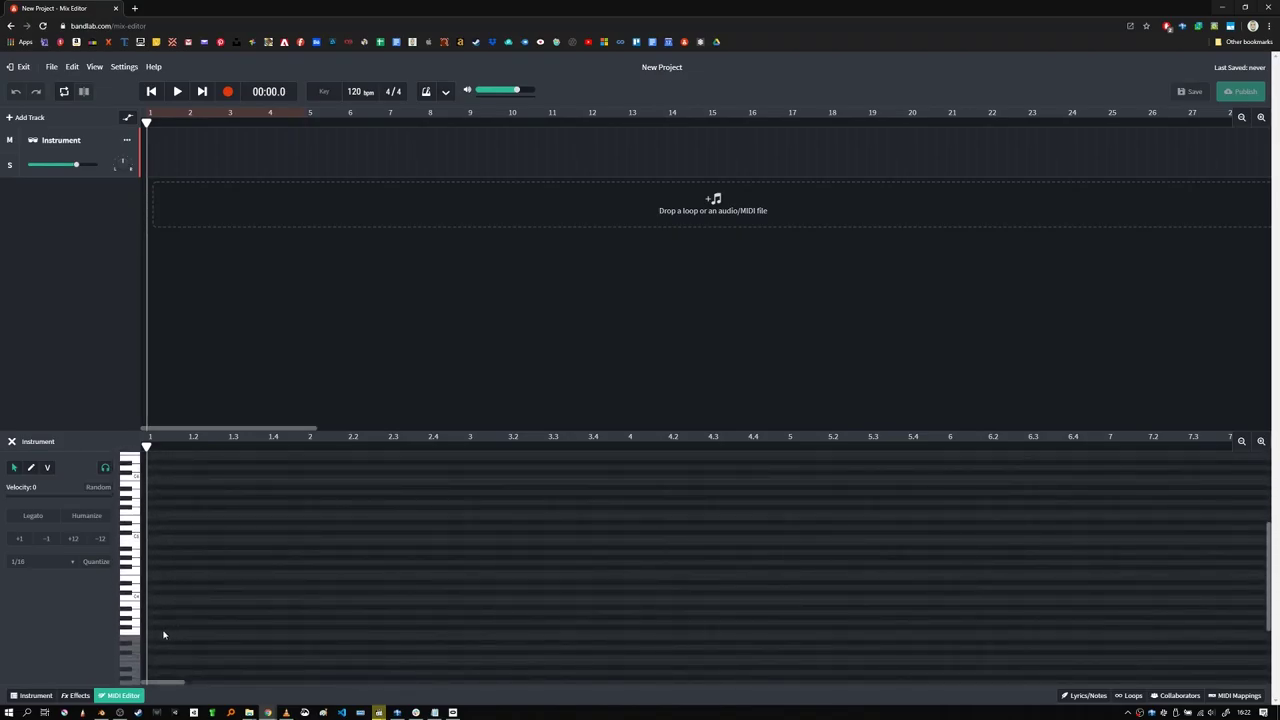
{"action": "left_click", "coordinate": [157, 634]}
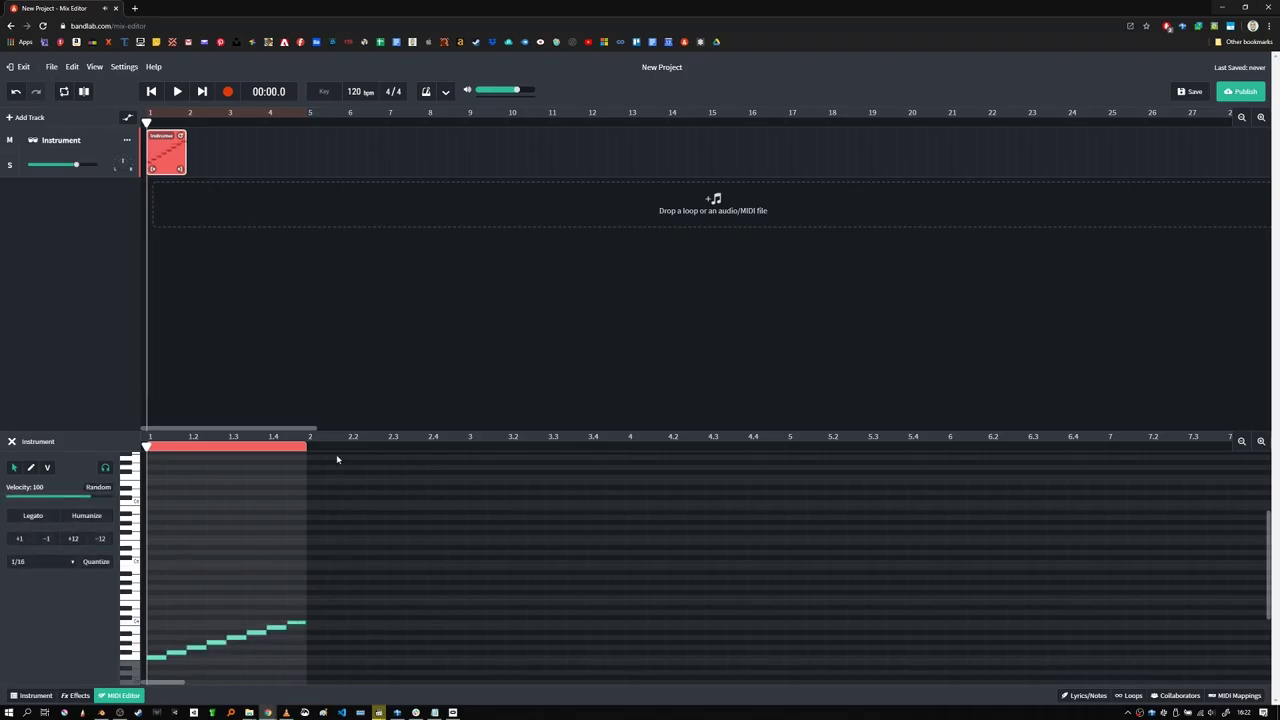
{"action": "left_click_drag", "start_coordinate": [181, 170], "coordinate": [285, 169]}
{"action": "left_click_drag", "start_coordinate": [319, 611], "coordinate": [156, 662]}
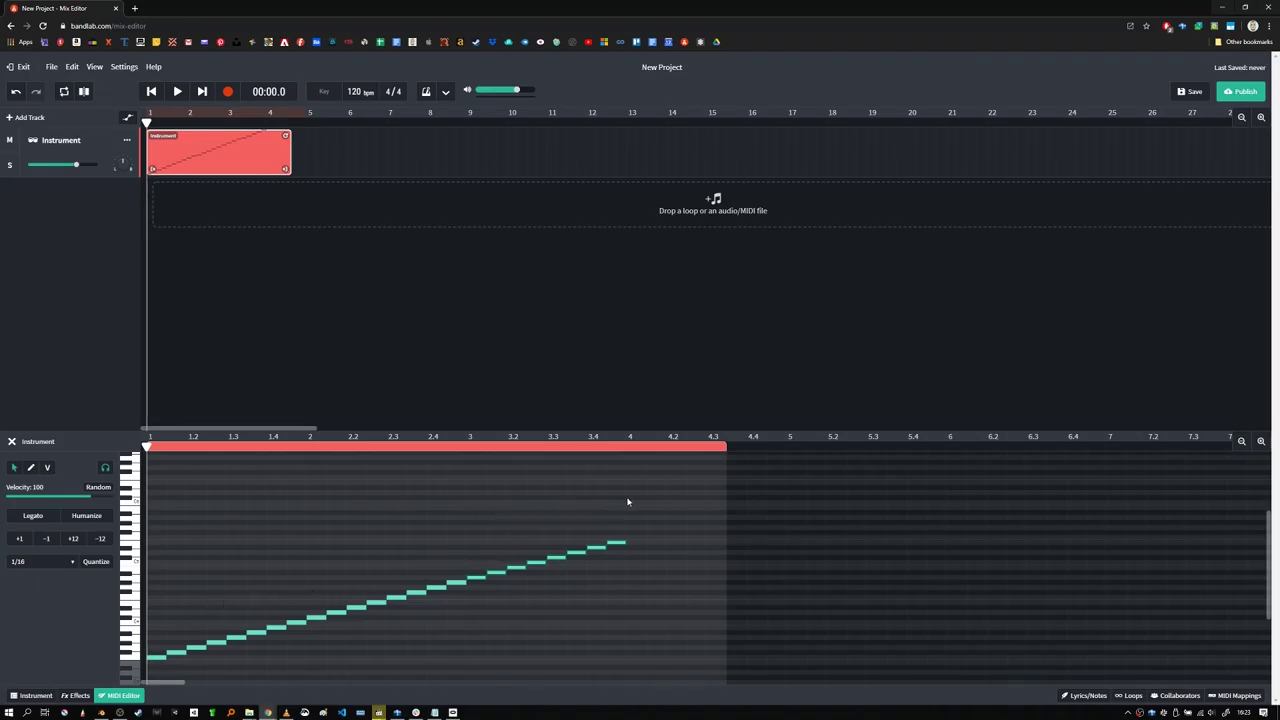
- Delete every note except the first and shorten the region to the length of that single note
{"action": "left_click_drag", "start_coordinate": [656, 488], "coordinate": [166, 678]}
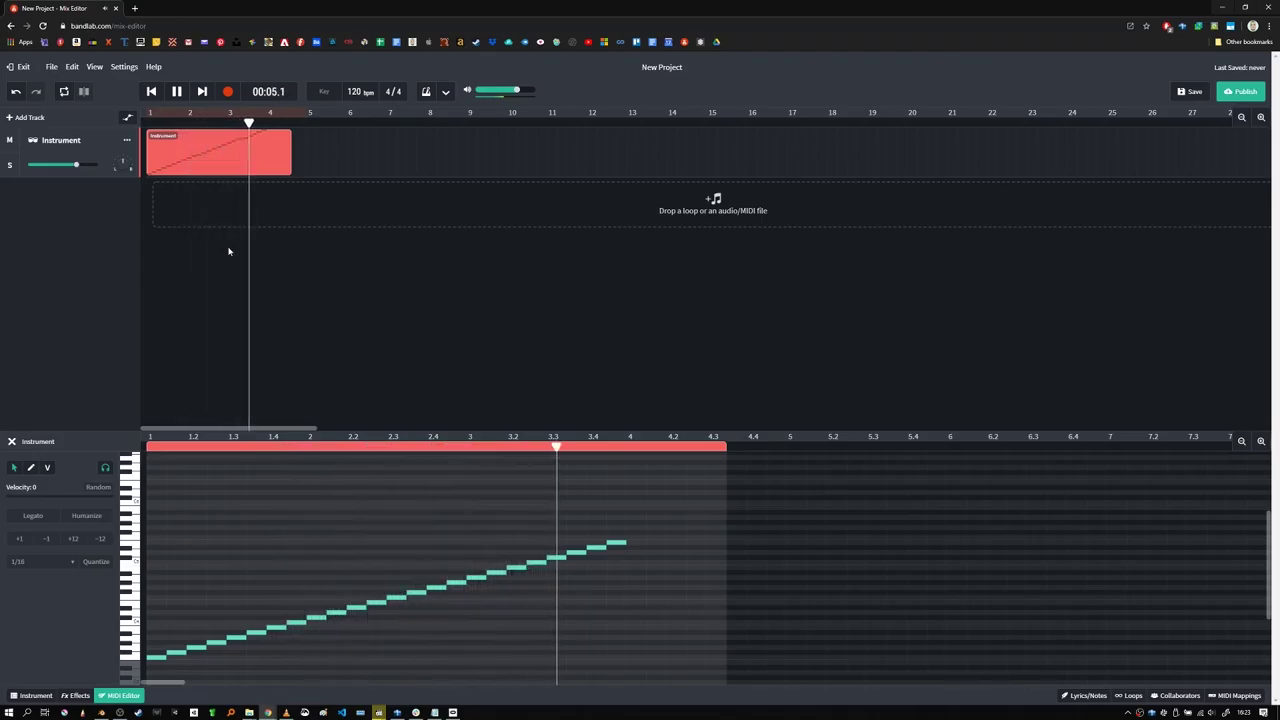
{"action": "left_click_drag", "start_coordinate": [401, 608], "coordinate": [170, 668]}
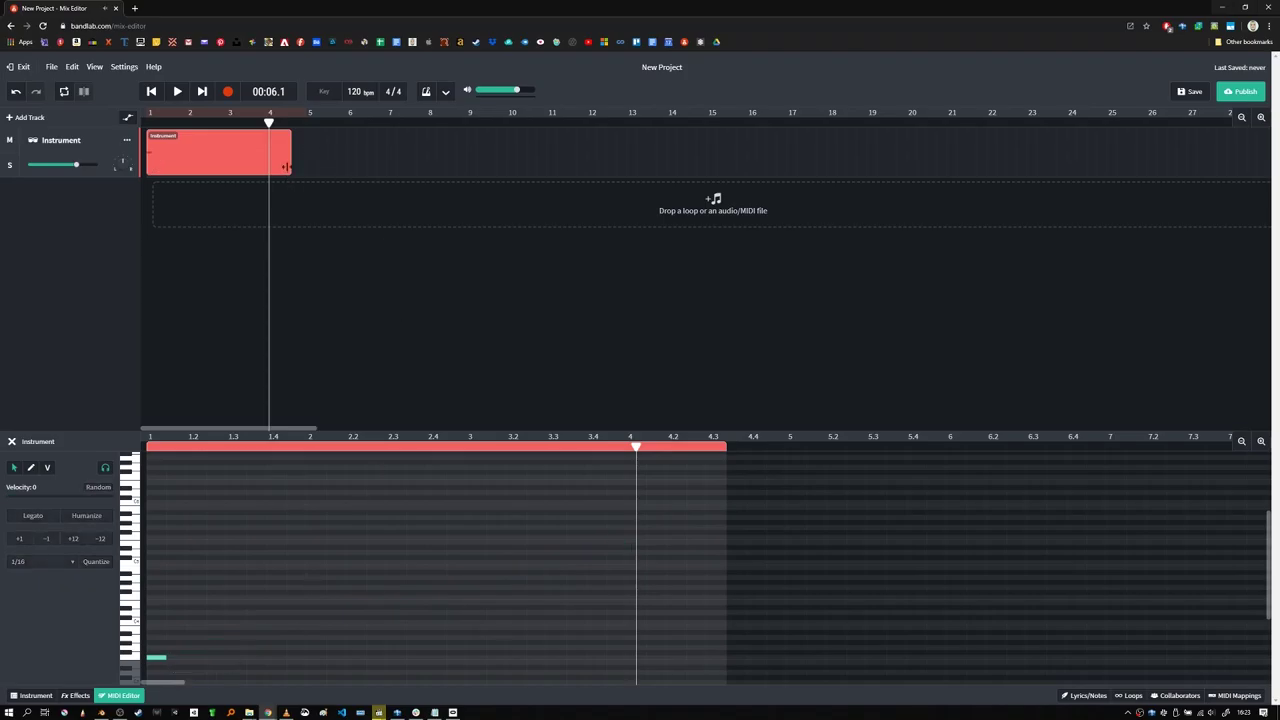
{"action": "left_click_drag", "start_coordinate": [287, 166], "coordinate": [152, 166]}
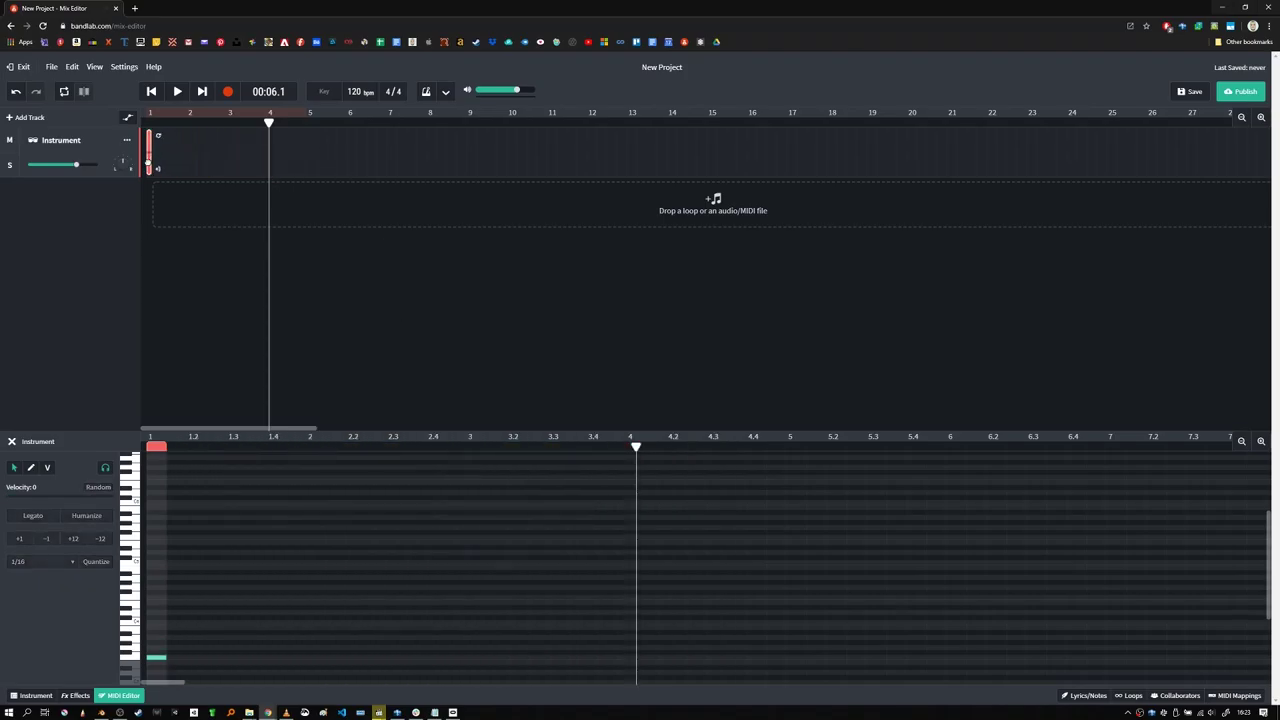
- Export the single-note xylophone region as a WAV file
{"action": "right_click", "coordinate": [149, 157]}
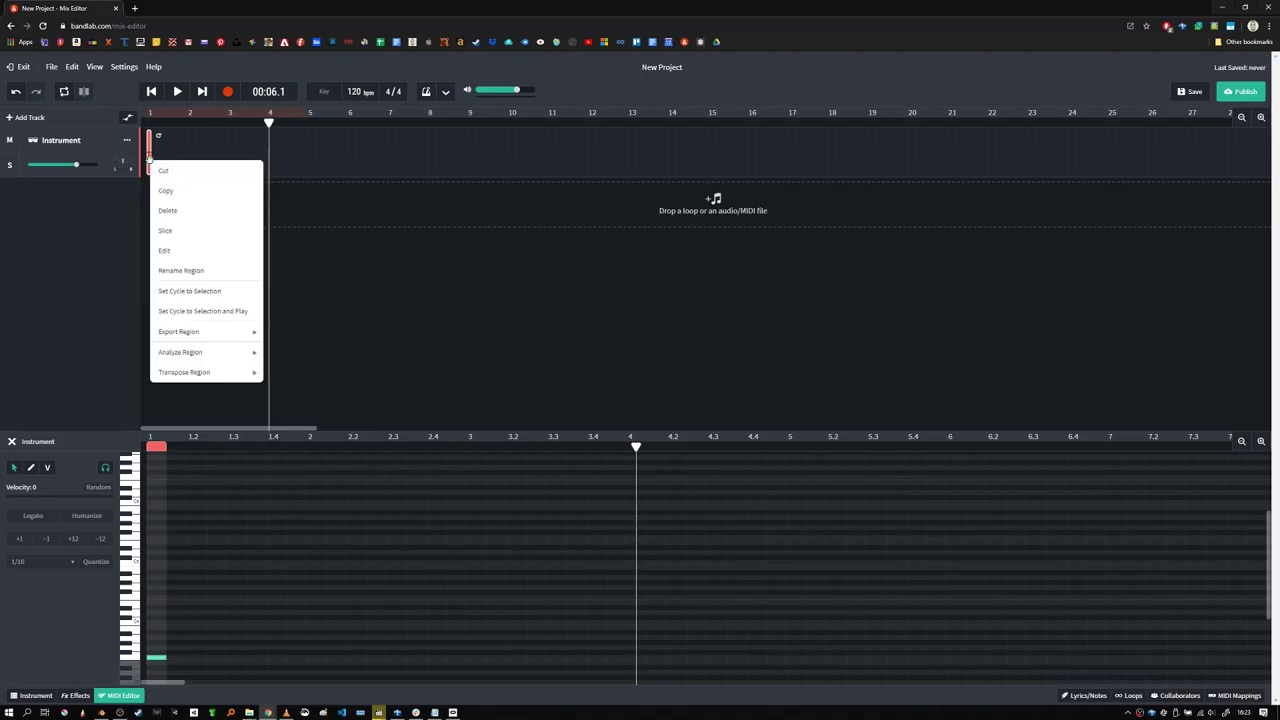
{"action": "left_click", "coordinate": [1261, 118]}
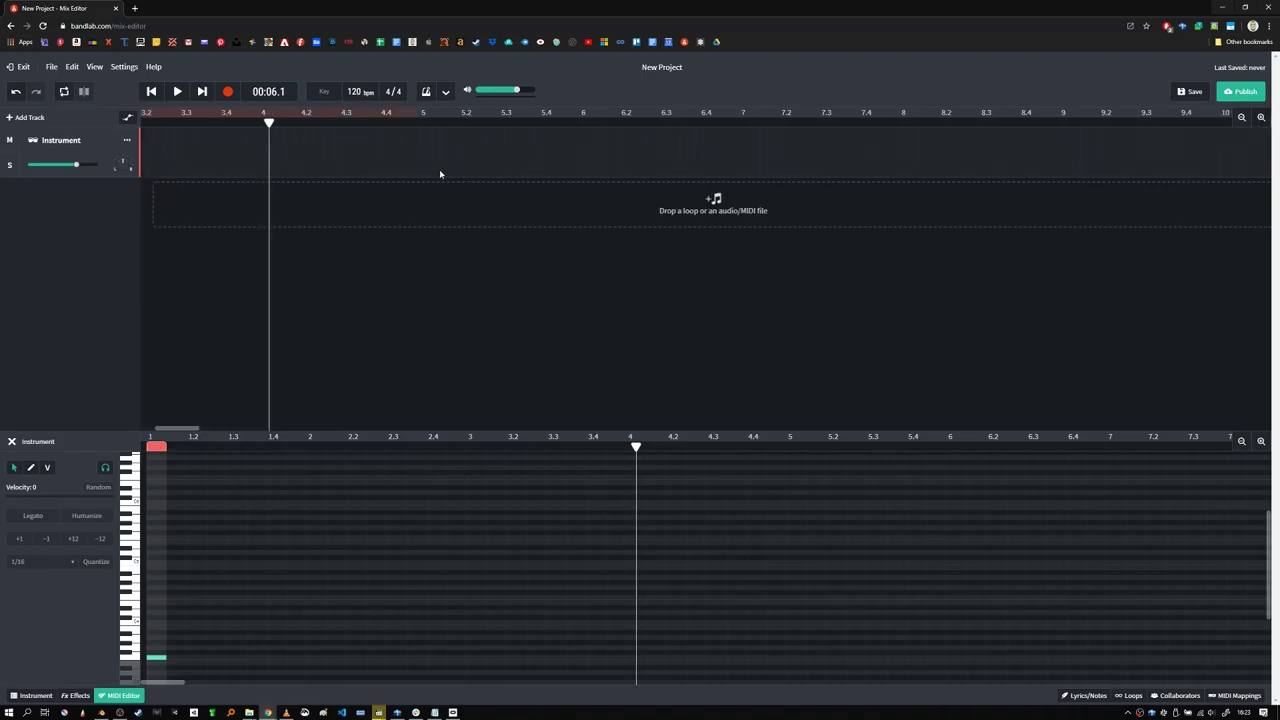
{"action": "scroll", "coordinate": [396, 165], "scroll_direction": "left", "scroll_amount": 3}
{"action": "right_click", "coordinate": [159, 160]}
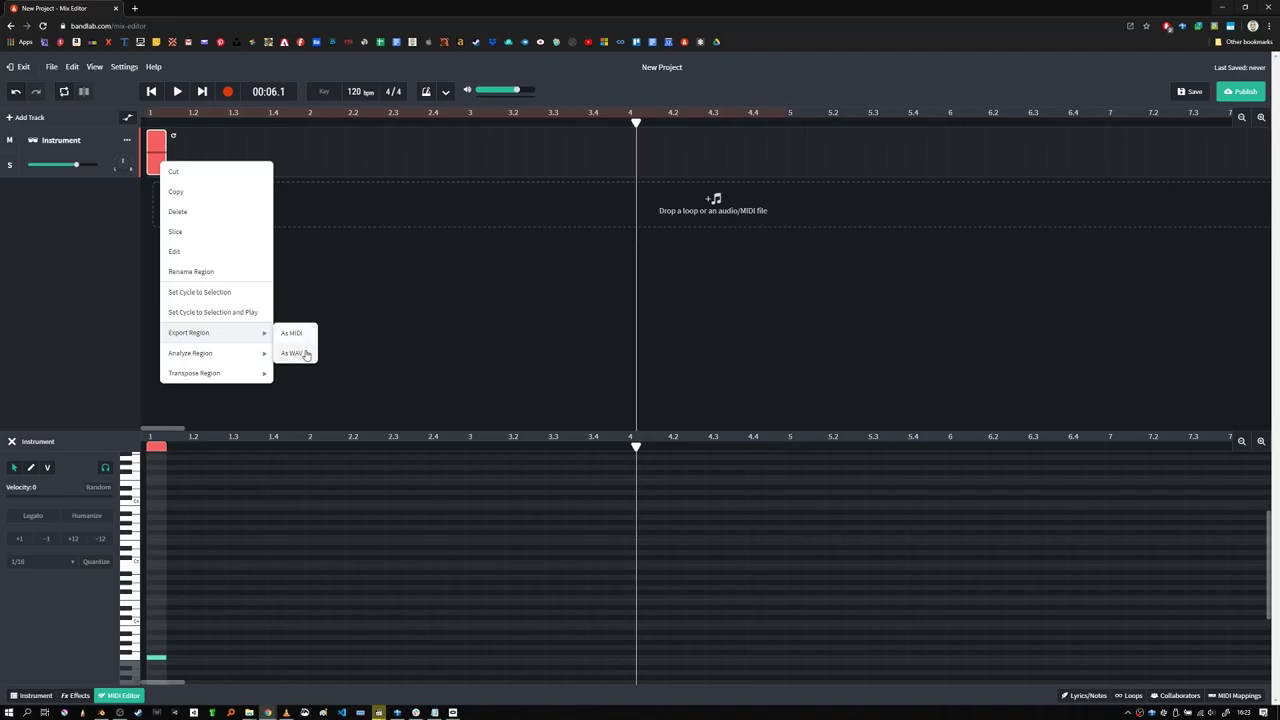
{"action": "left_click", "coordinate": [294, 353]}
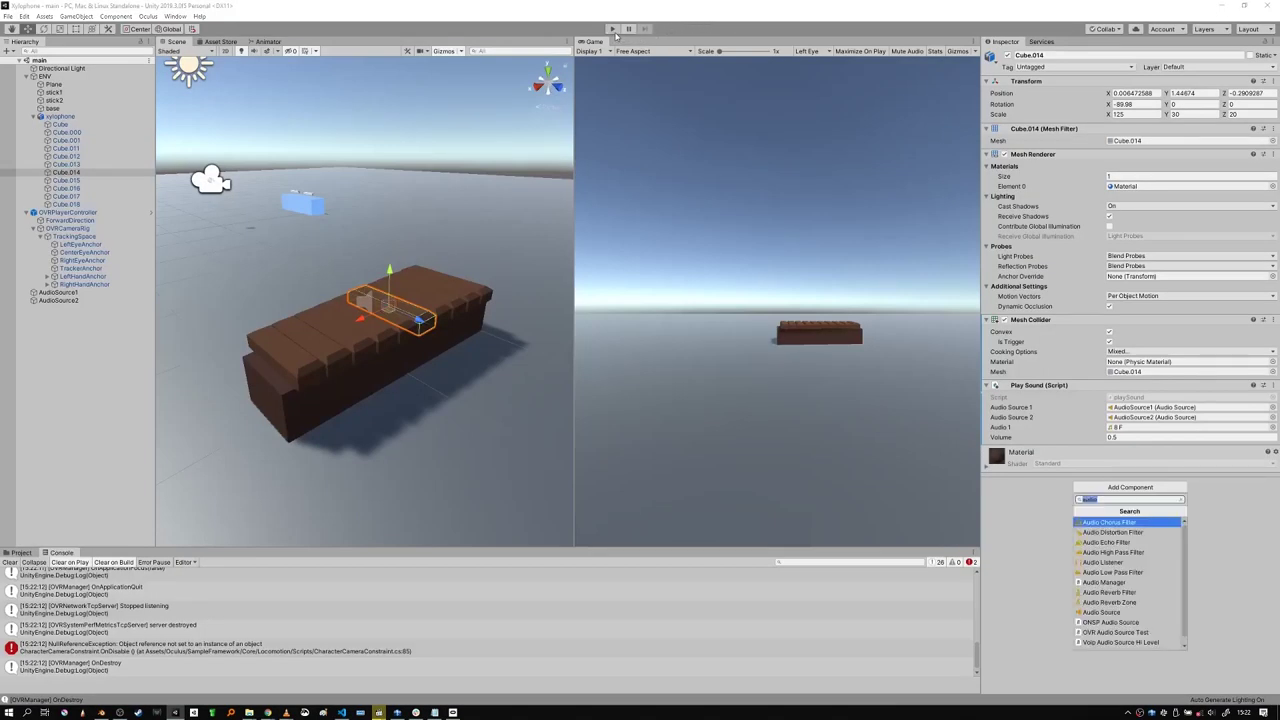
- Switch to Unity, test the xylophone scene, enable Maximize On Play and run the scene again
{"action": "left_click", "coordinate": [612, 30]}
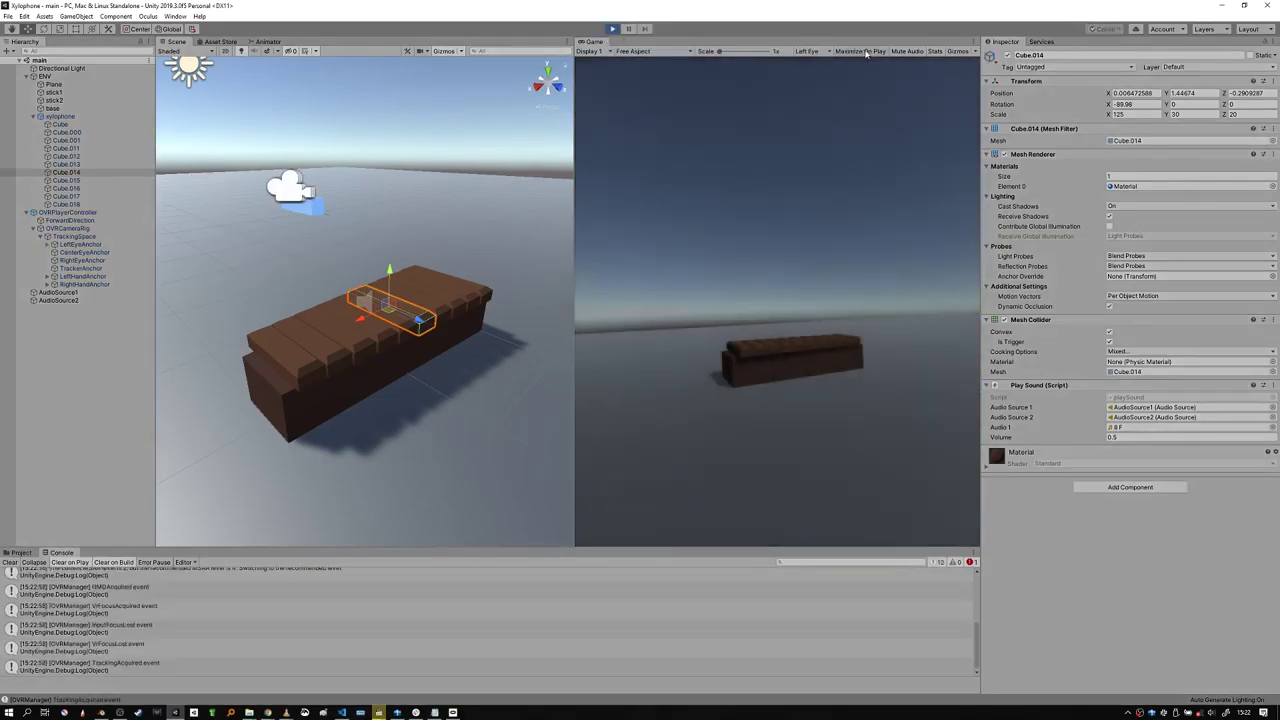
{"action": "left_click", "coordinate": [612, 30]}
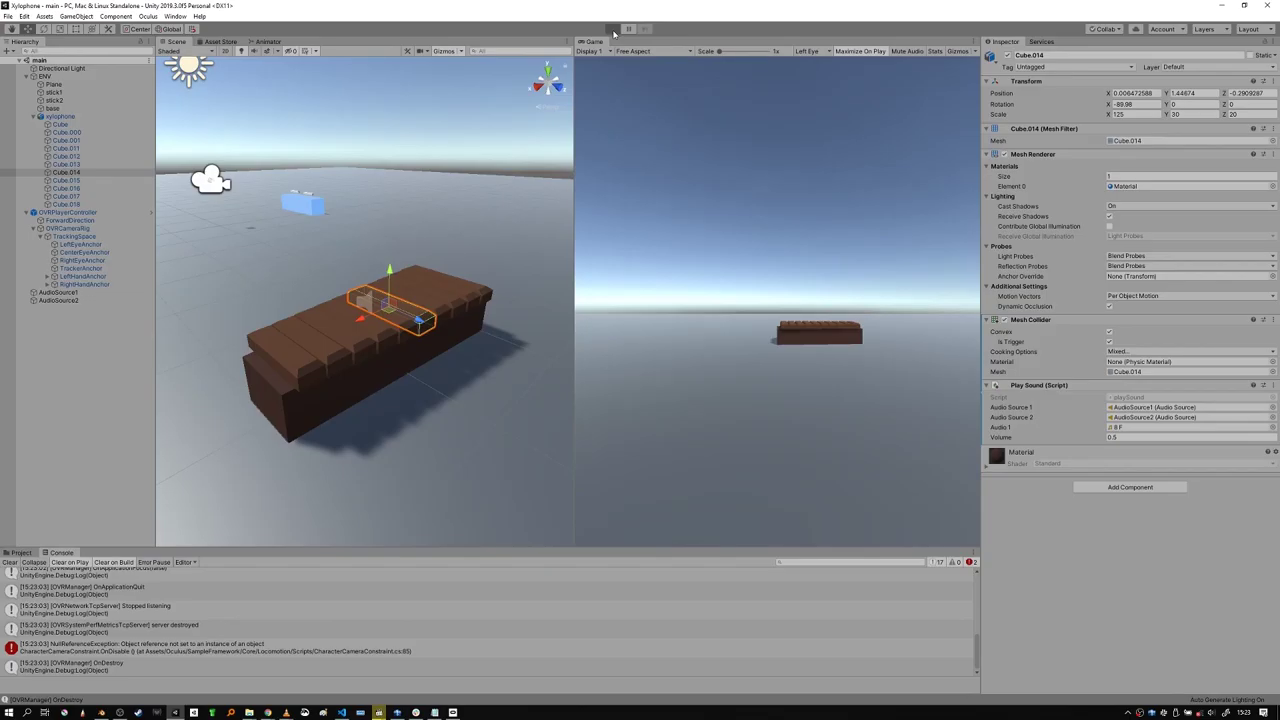
{"action": "left_click", "coordinate": [613, 30]}
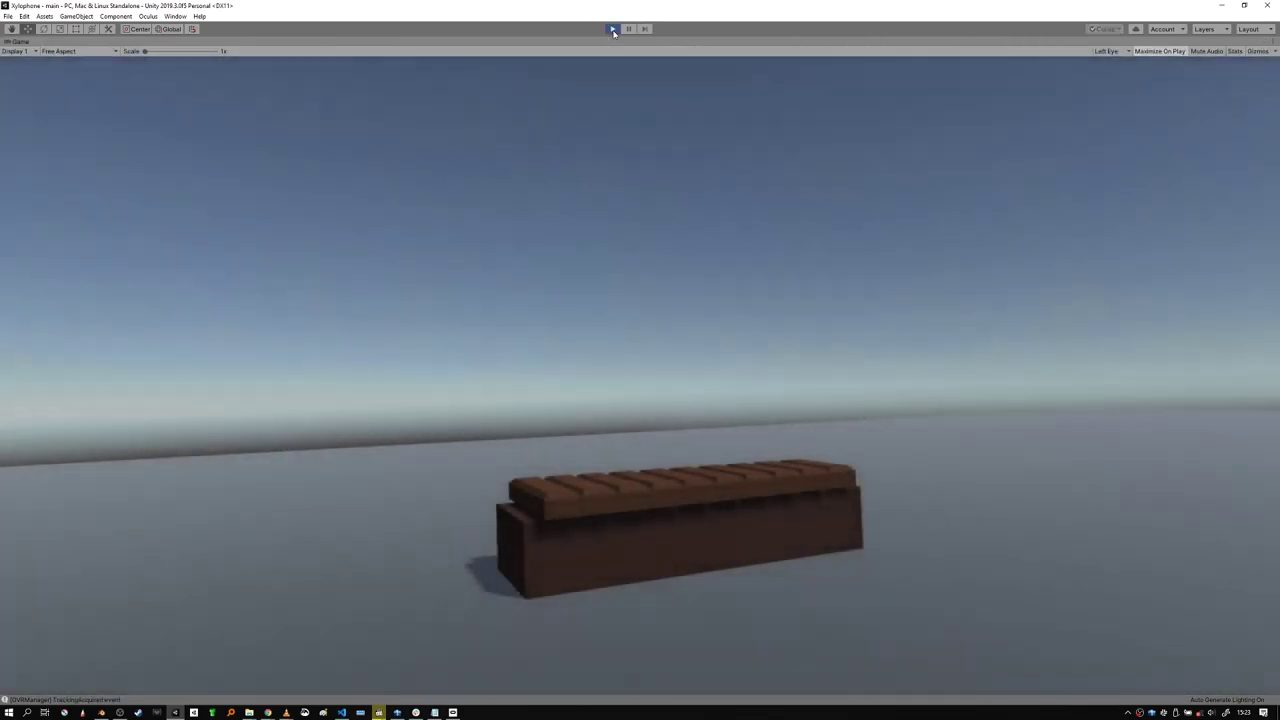